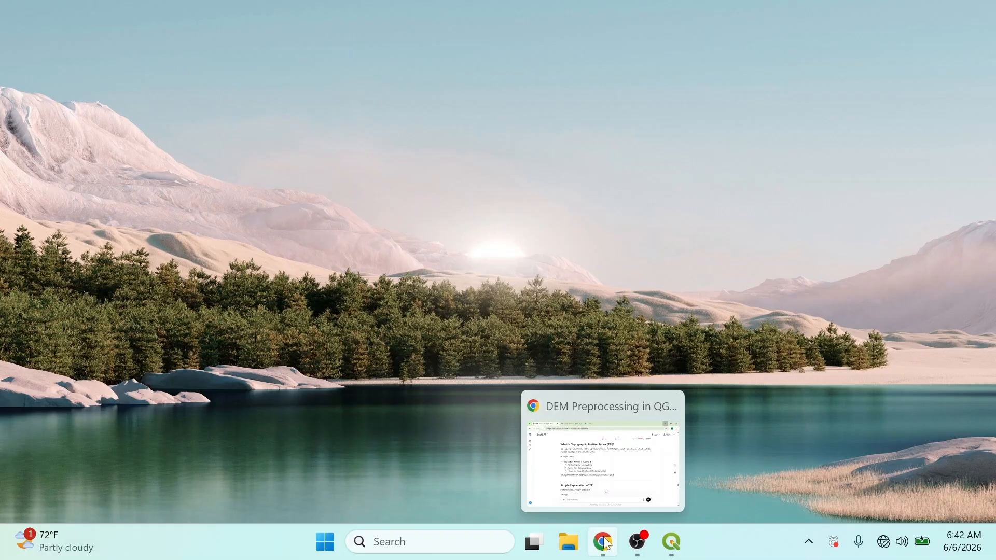
Step: Switch to the ChatGPT page in Chrome and read its explanation of Topographic Position Index and positive, negative and near-zero values
{"action": "left_click", "coordinate": [603, 542]}
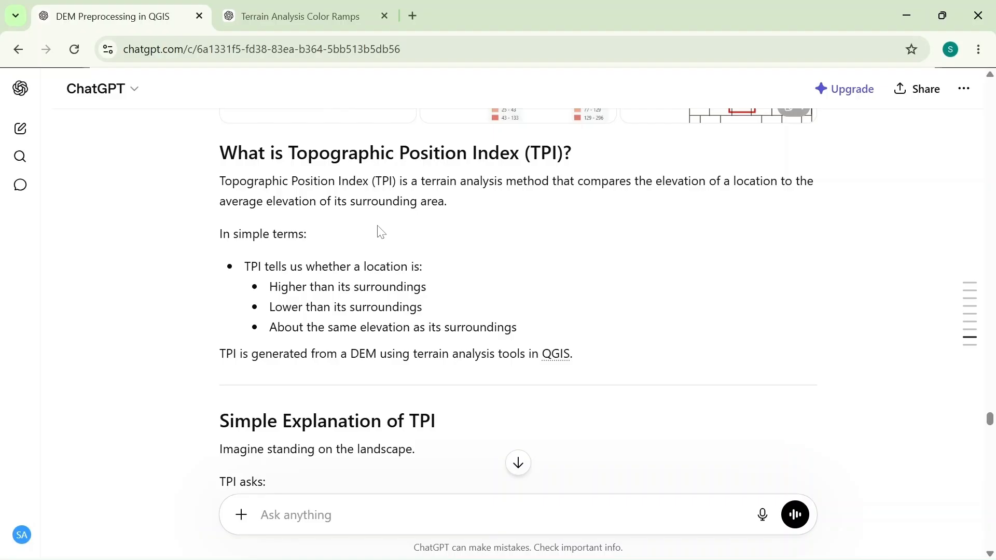
{"action": "scroll", "coordinate": [378, 231], "scroll_direction": "down", "scroll_amount": 3}
{"action": "scroll", "coordinate": [381, 231], "scroll_direction": "down", "scroll_amount": 2}
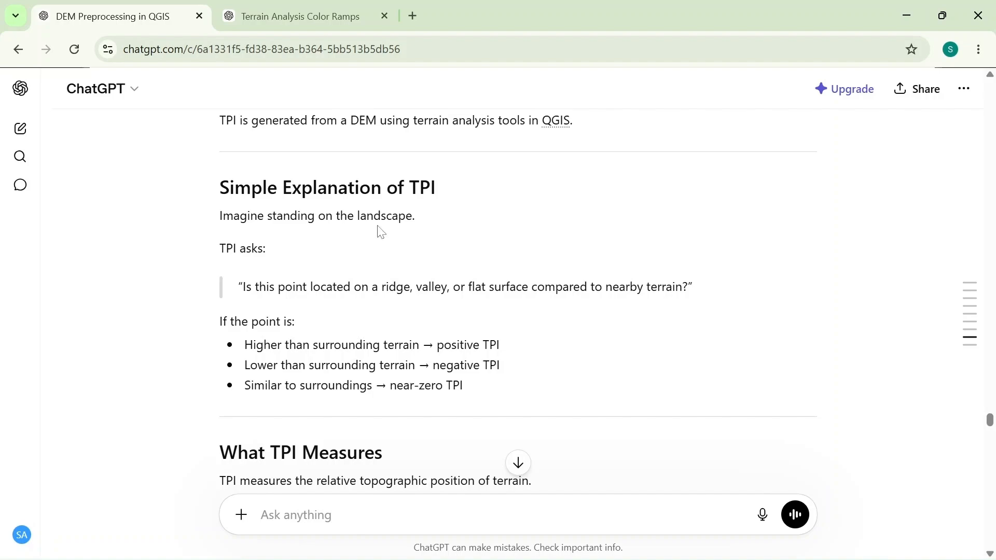
{"action": "scroll", "coordinate": [381, 232], "scroll_direction": "down", "scroll_amount": 2}
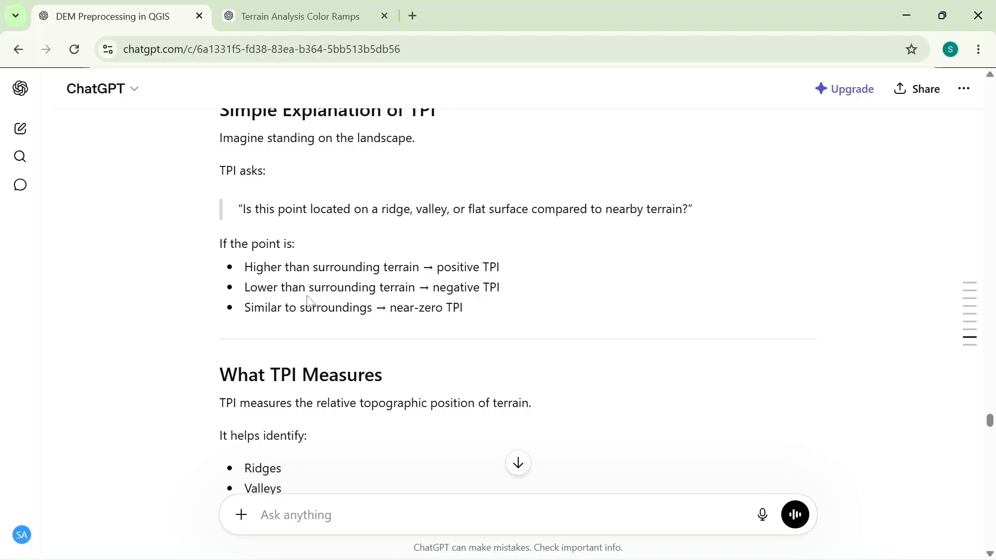
{"action": "scroll", "coordinate": [459, 269], "scroll_direction": "down", "scroll_amount": 9}
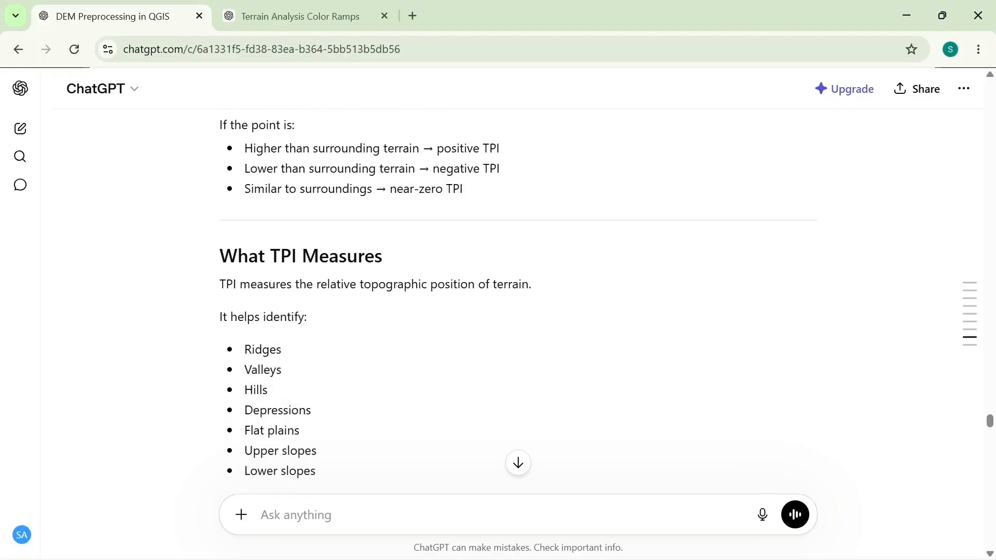
{"action": "scroll", "coordinate": [459, 270], "scroll_direction": "down", "scroll_amount": 9}
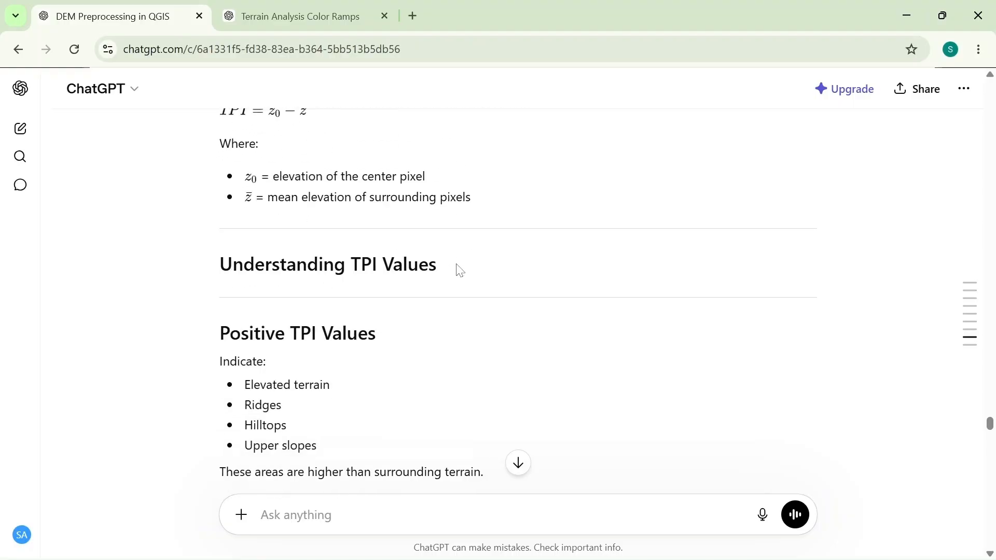
{"action": "scroll", "coordinate": [459, 270], "scroll_direction": "up", "scroll_amount": 2}
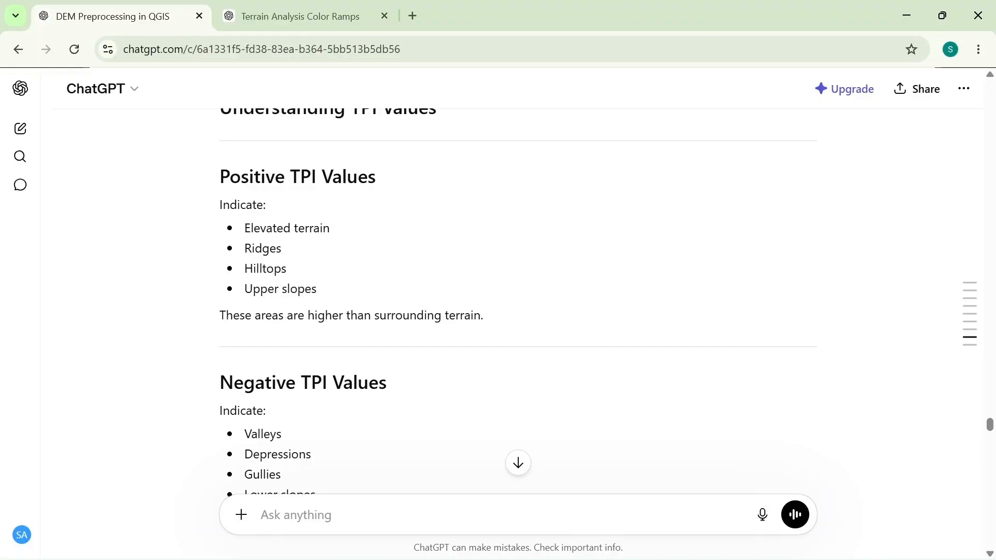
{"action": "scroll", "coordinate": [384, 300], "scroll_direction": "down", "scroll_amount": 3}
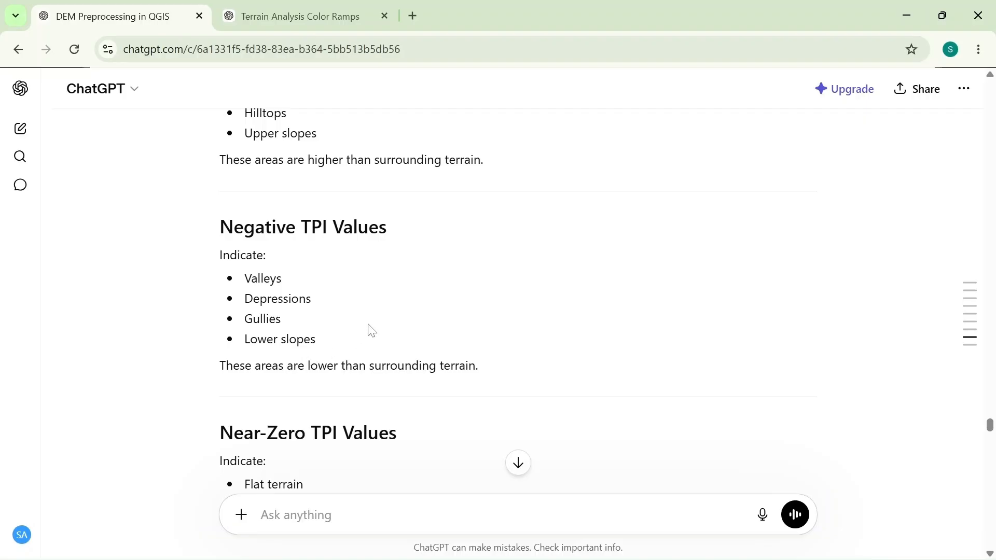
{"action": "scroll", "coordinate": [371, 331], "scroll_direction": "down", "scroll_amount": 3}
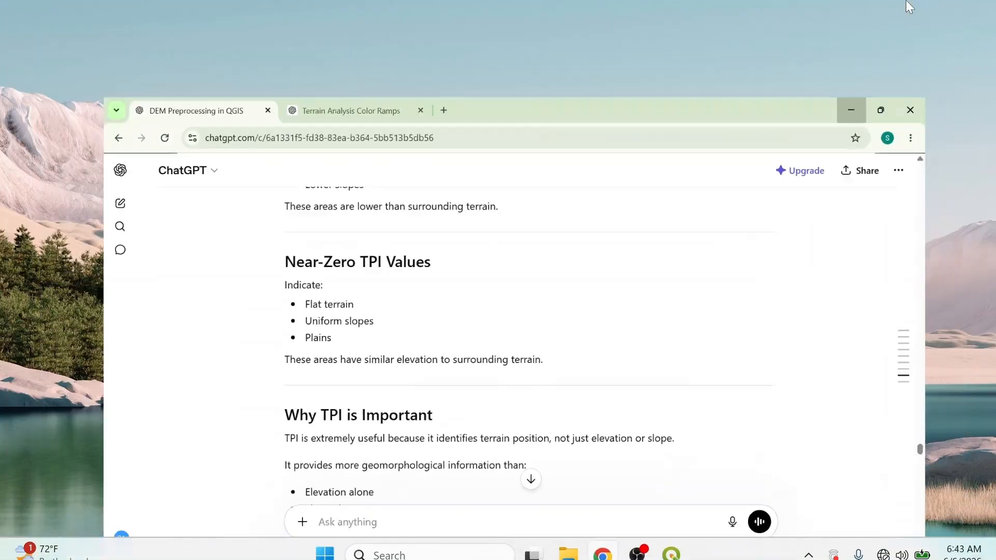
{"action": "left_click", "coordinate": [851, 109]}
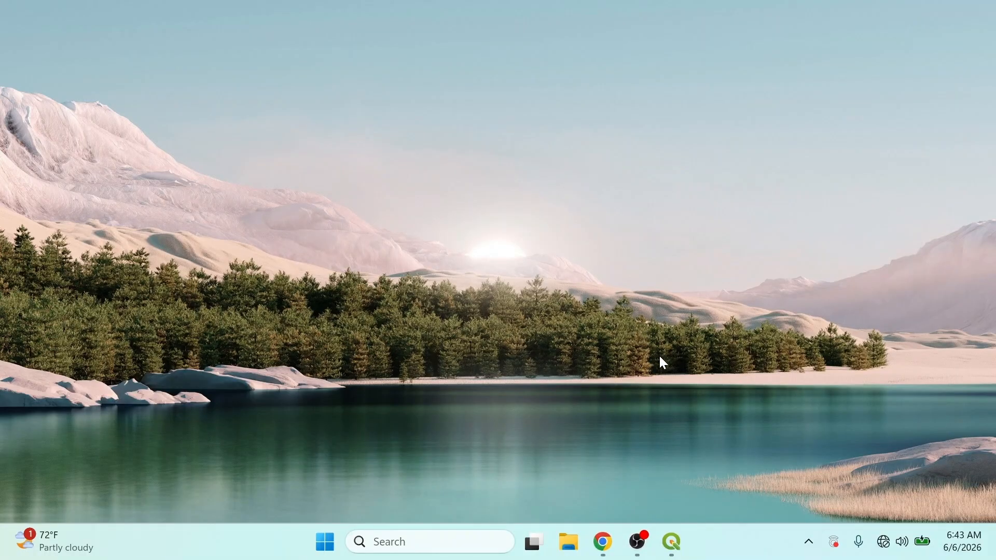
Step: Switch to QGIS and preview the Elevation, Aspect, Slope, Hillshade and Roughness maps one after another, hiding each again
{"action": "left_click", "coordinate": [672, 540]}
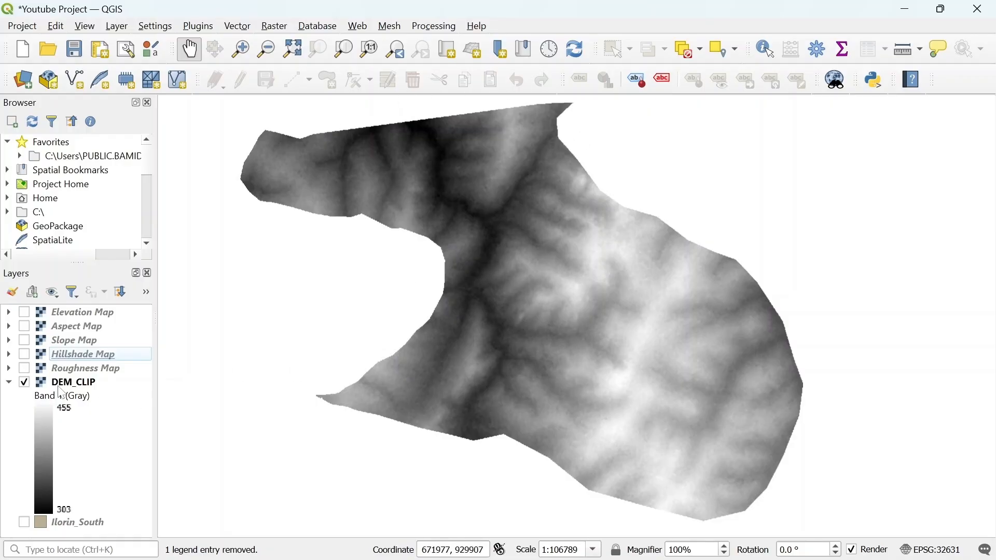
{"action": "left_click", "coordinate": [24, 382]}
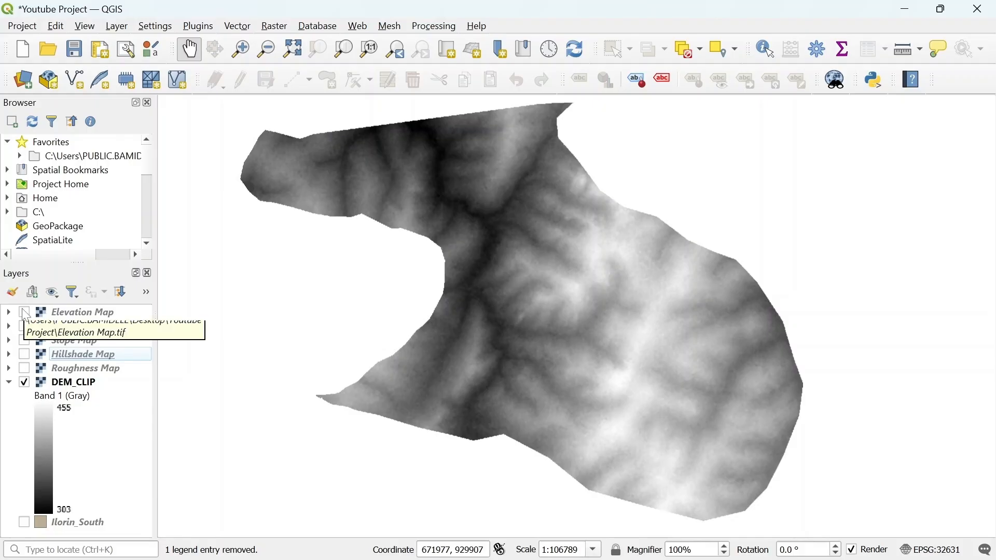
{"action": "left_click", "coordinate": [25, 313]}
{"action": "left_click", "coordinate": [25, 313]}
{"action": "left_click", "coordinate": [25, 326]}
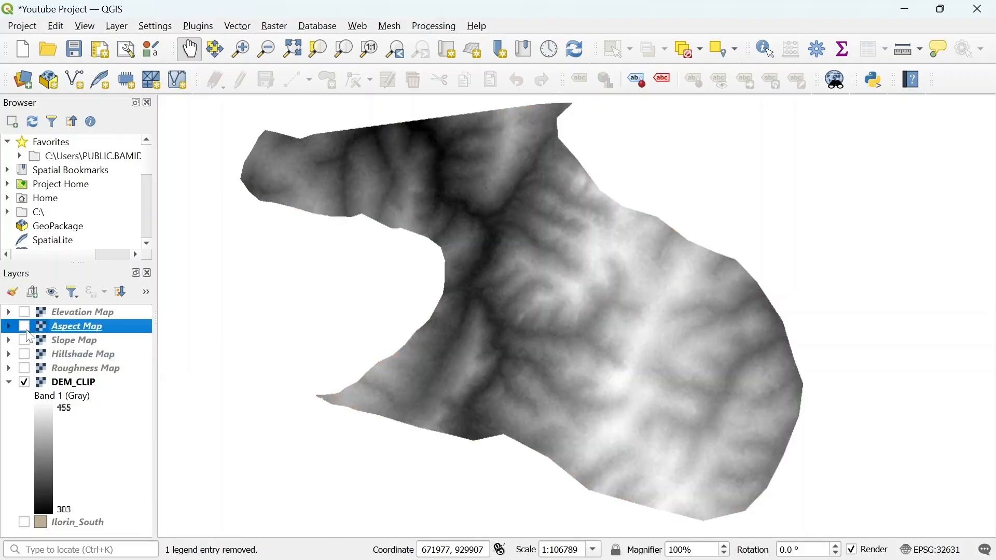
{"action": "left_click", "coordinate": [24, 327]}
{"action": "left_click", "coordinate": [25, 341]}
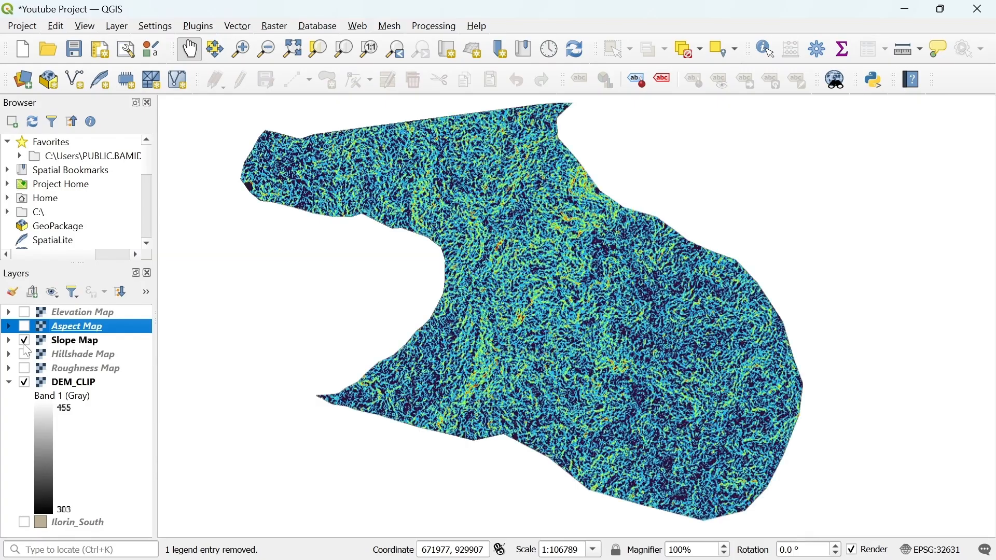
{"action": "left_click", "coordinate": [25, 341]}
{"action": "left_click", "coordinate": [25, 356]}
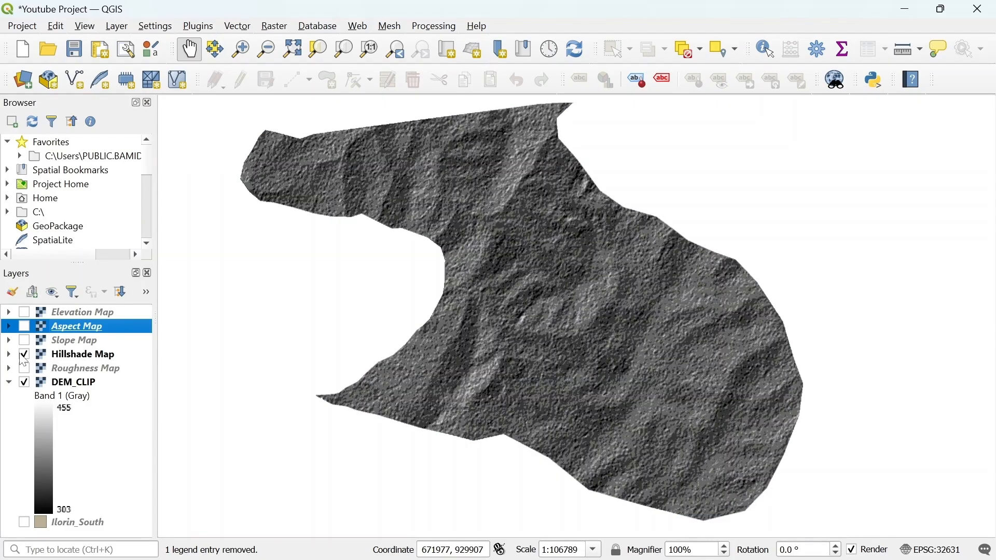
{"action": "left_click", "coordinate": [24, 356]}
{"action": "left_click", "coordinate": [24, 370]}
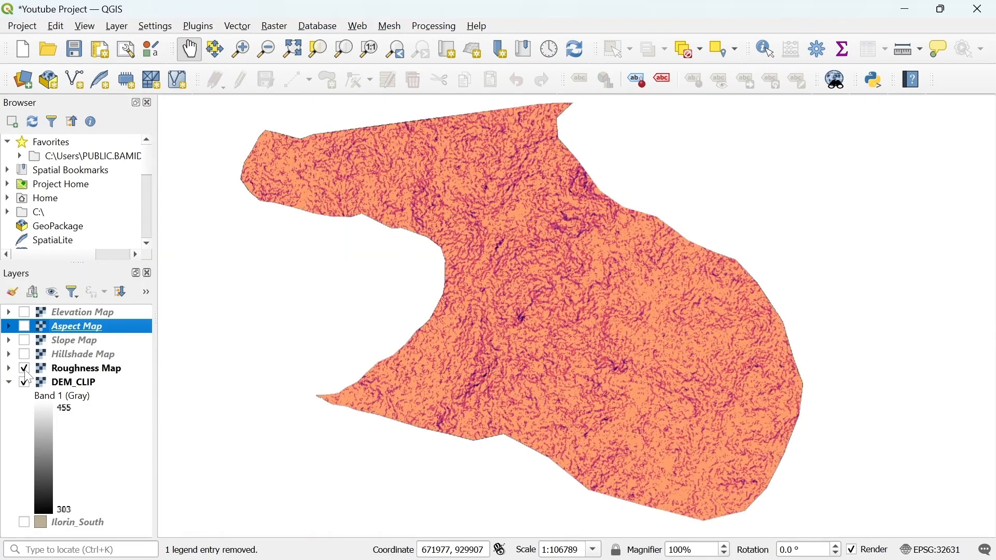
{"action": "left_click", "coordinate": [25, 370]}
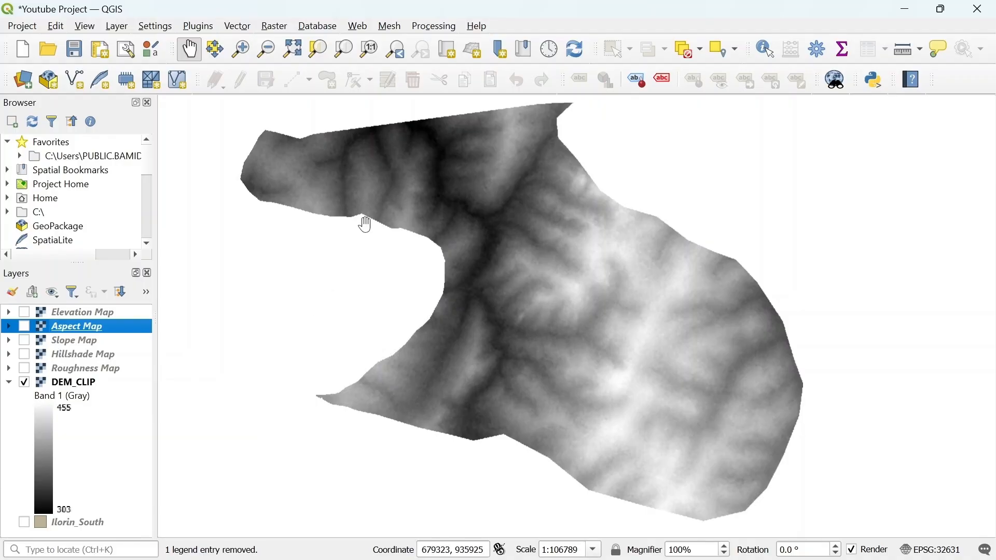
Step: Start the Topographic Position Index (TPI) raster analysis with DEM_CLIP as the input layer
{"action": "left_click", "coordinate": [97, 384]}
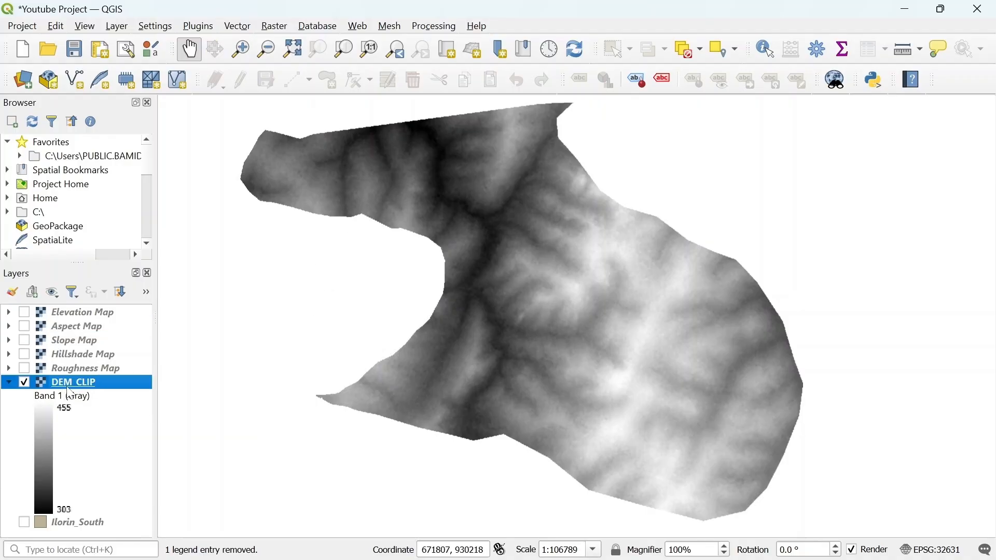
{"action": "mouse_move", "coordinate": [76, 393]}
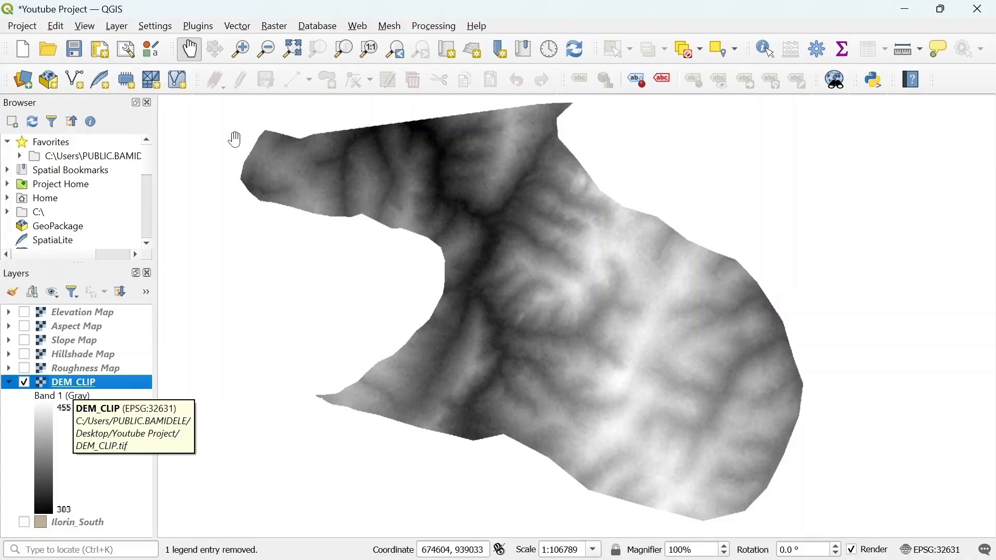
{"action": "left_click", "coordinate": [274, 26]}
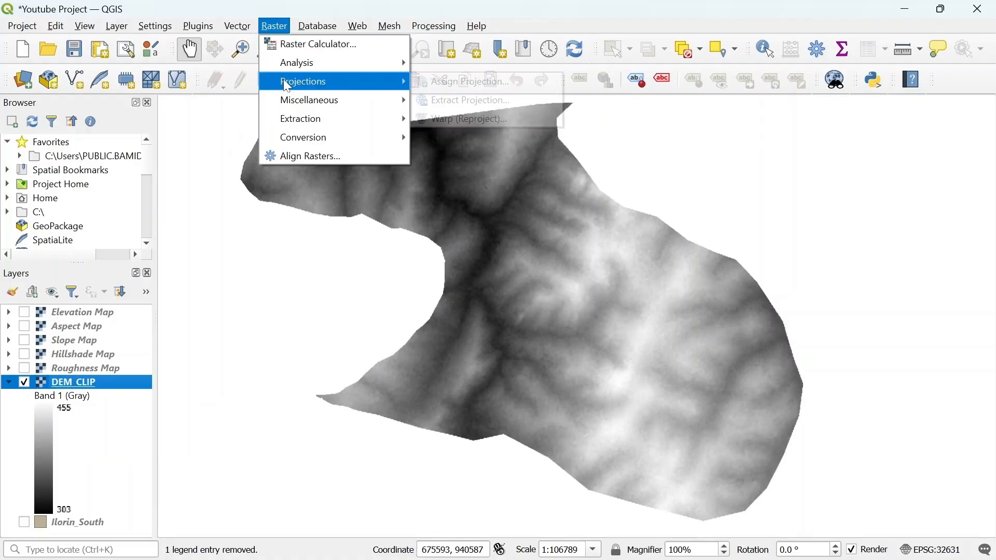
{"action": "mouse_move", "coordinate": [296, 64]}
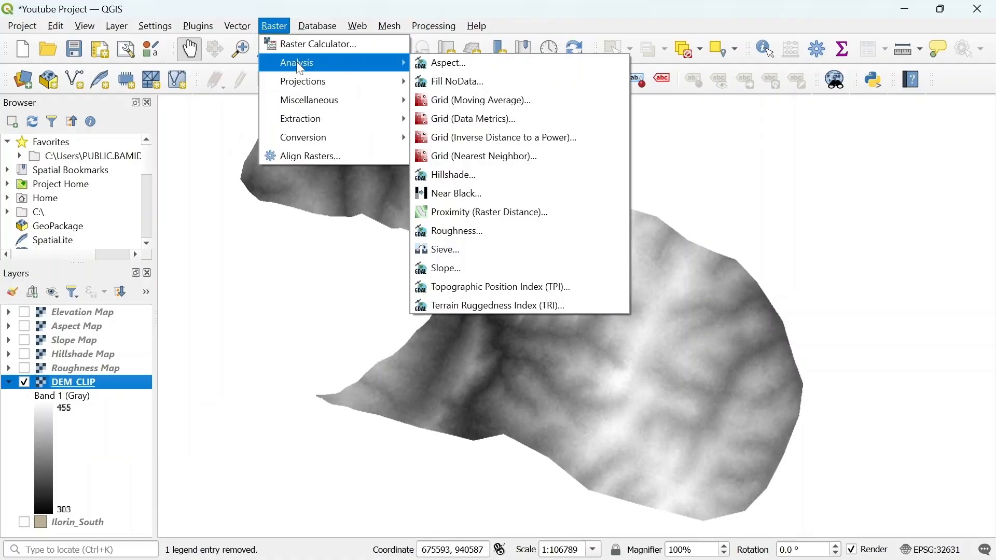
{"action": "left_click", "coordinate": [516, 294]}
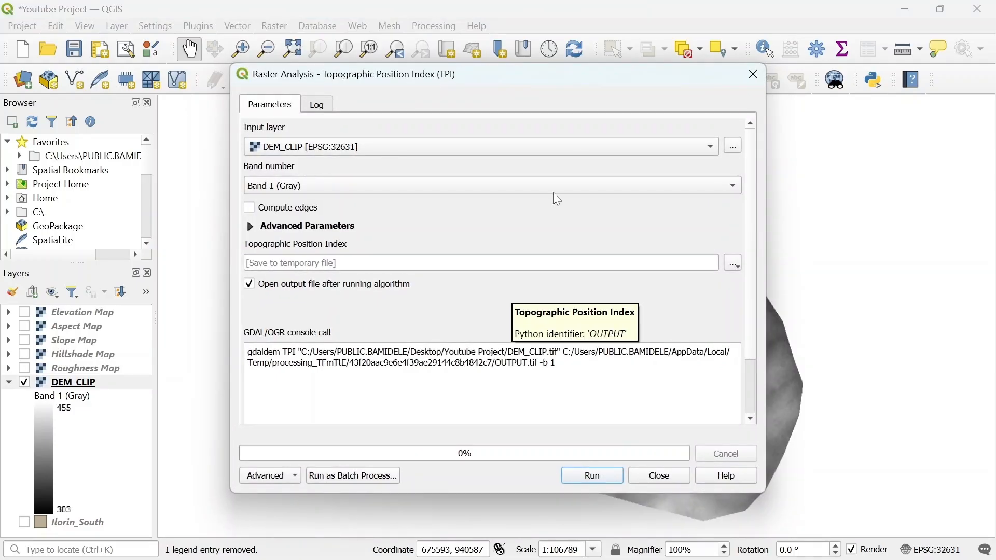
{"action": "left_click", "coordinate": [517, 147]}
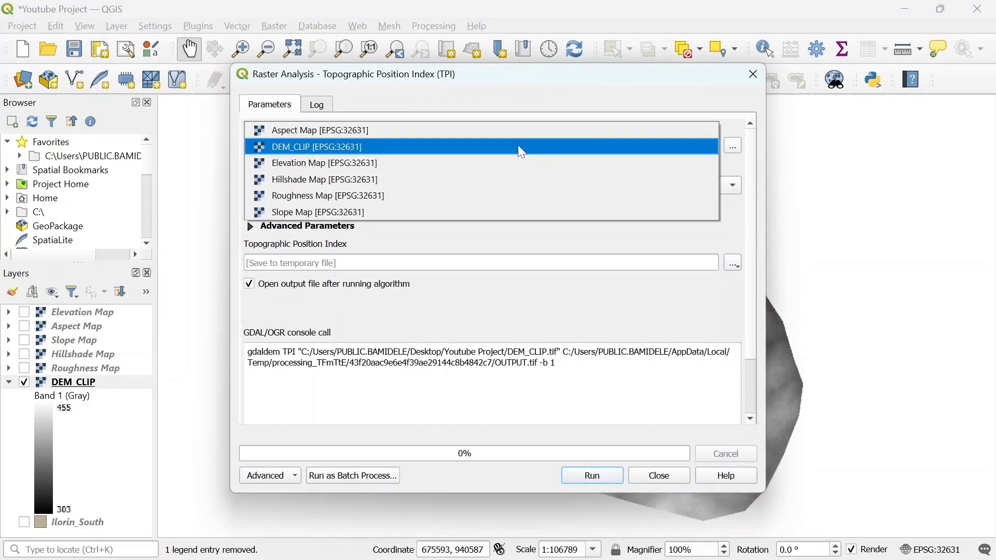
{"action": "left_click", "coordinate": [371, 147]}
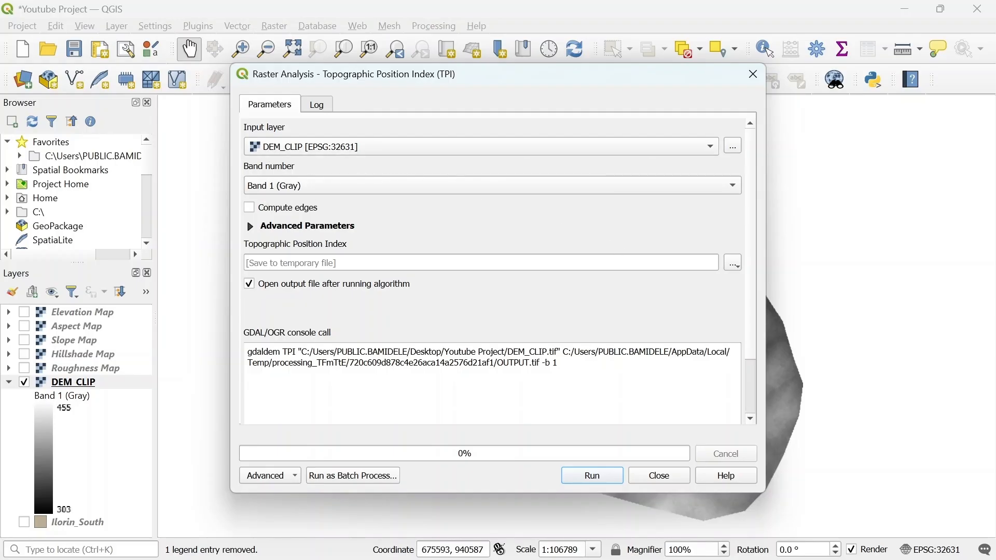
Step: Set the TPI output to a TIF file named TPI Map in the Youtube Project folder and run the analysis
{"action": "left_click", "coordinate": [734, 262]}
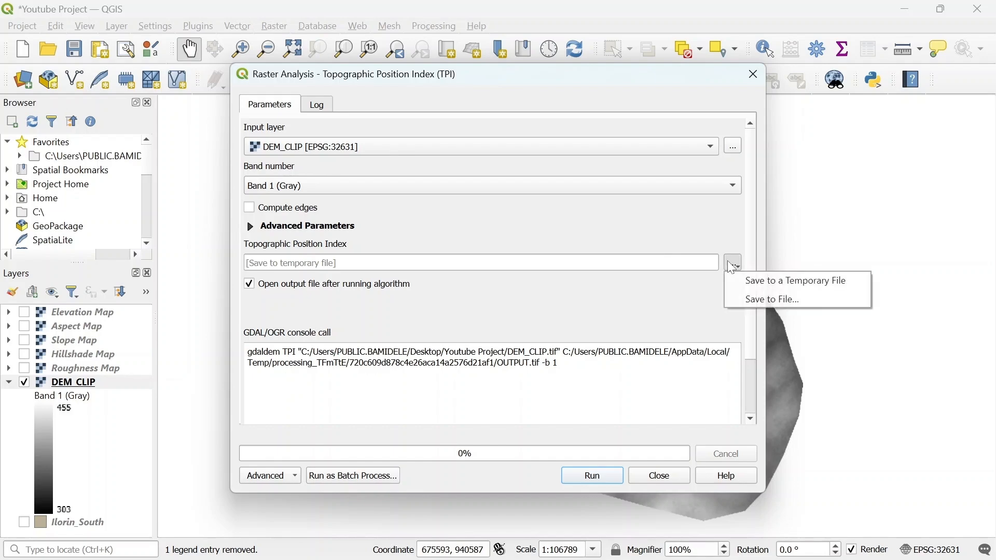
{"action": "left_click", "coordinate": [736, 300]}
{"action": "type", "text": "T"}
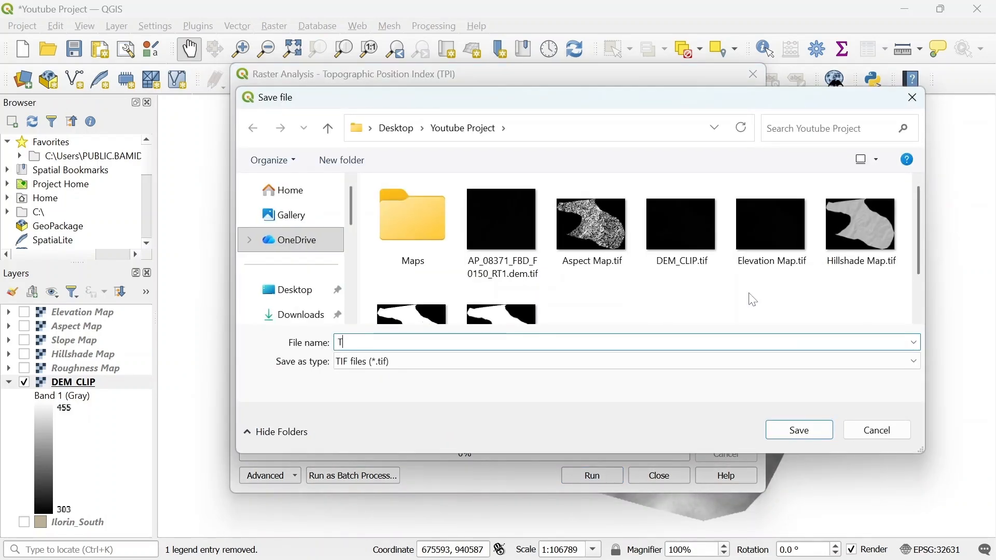
{"action": "type", "text": "PI Map"}
{"action": "left_click", "coordinate": [795, 429]}
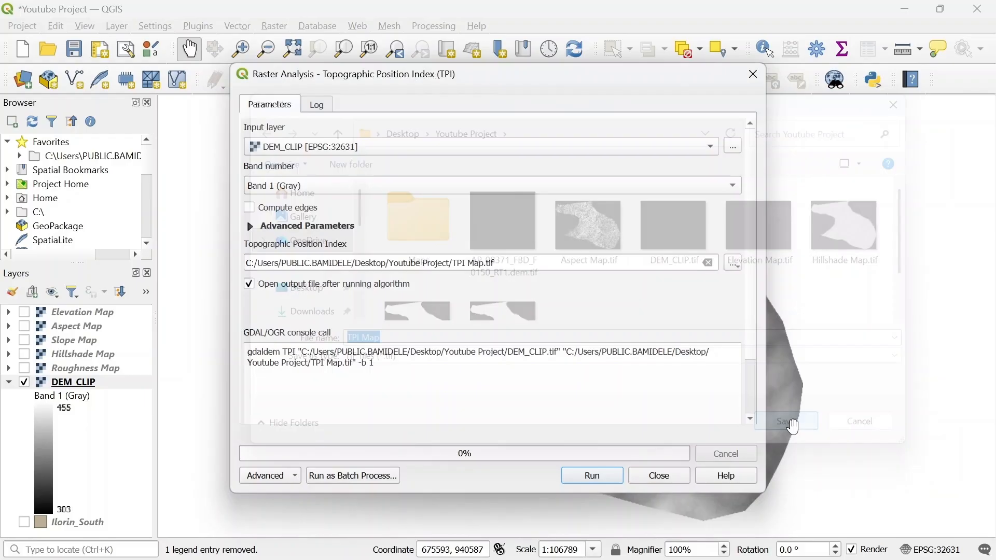
{"action": "left_click", "coordinate": [611, 481]}
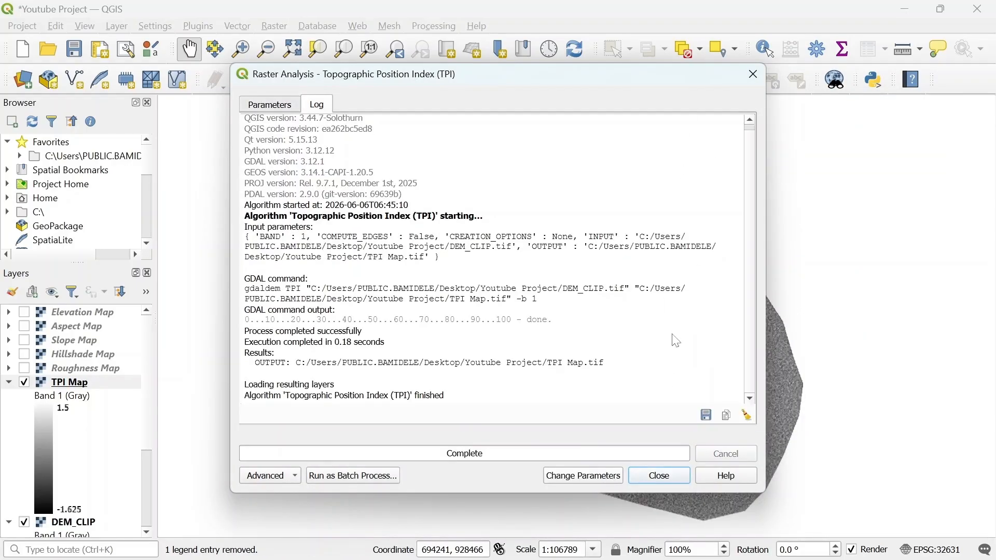
{"action": "left_click", "coordinate": [646, 475]}
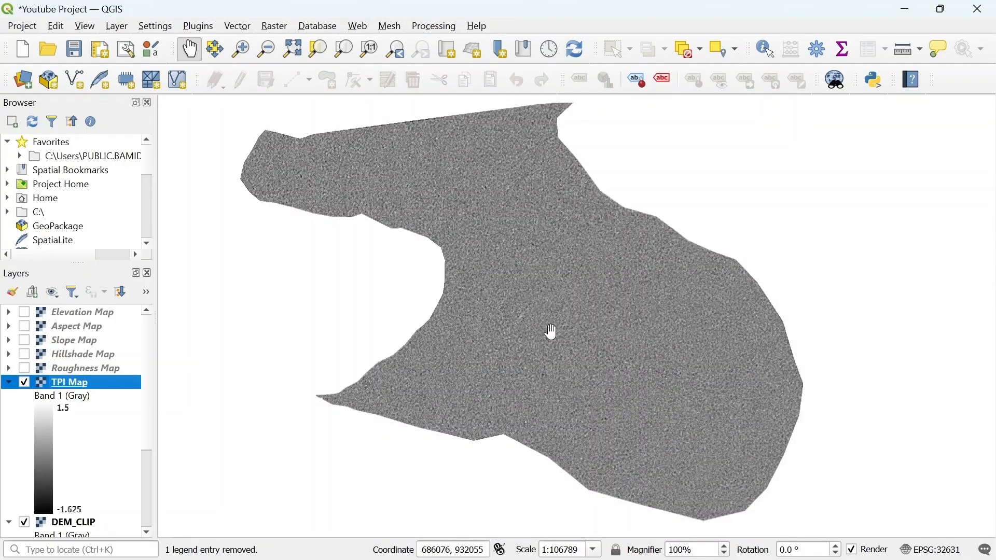
Step: Set the TPI Map layer's symbology to Singleband pseudocolor rendering with Discrete interpolation
{"action": "right_click", "coordinate": [101, 392]}
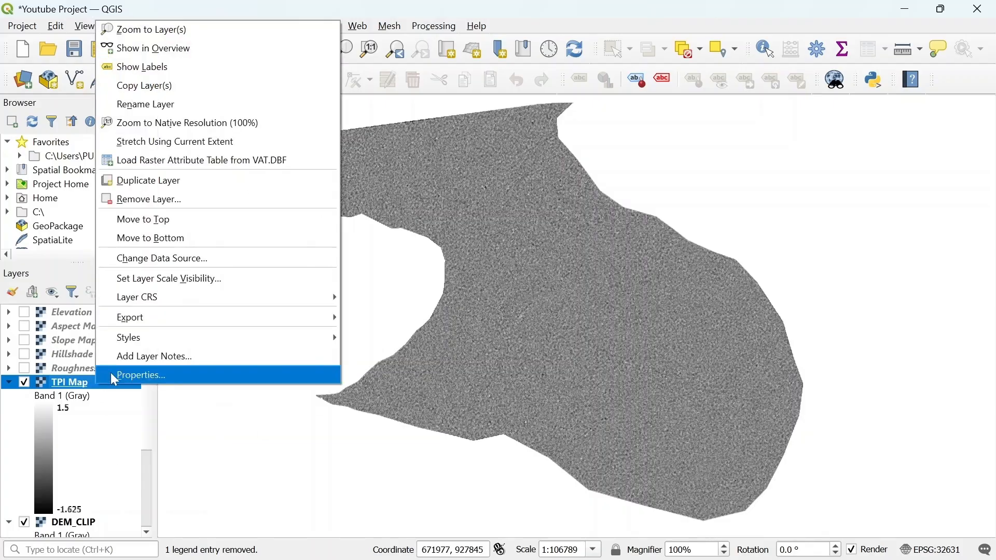
{"action": "left_click", "coordinate": [112, 374]}
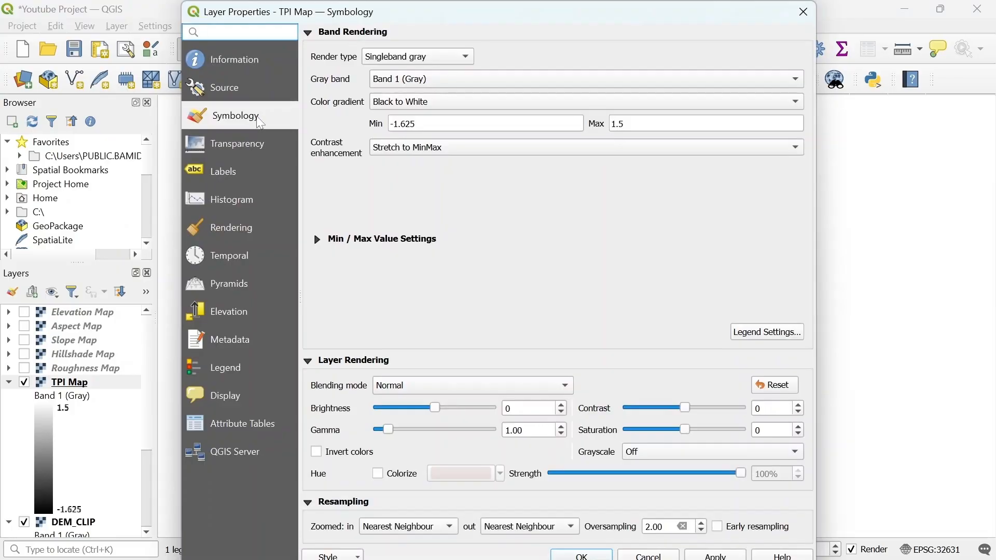
{"action": "left_click", "coordinate": [381, 58]}
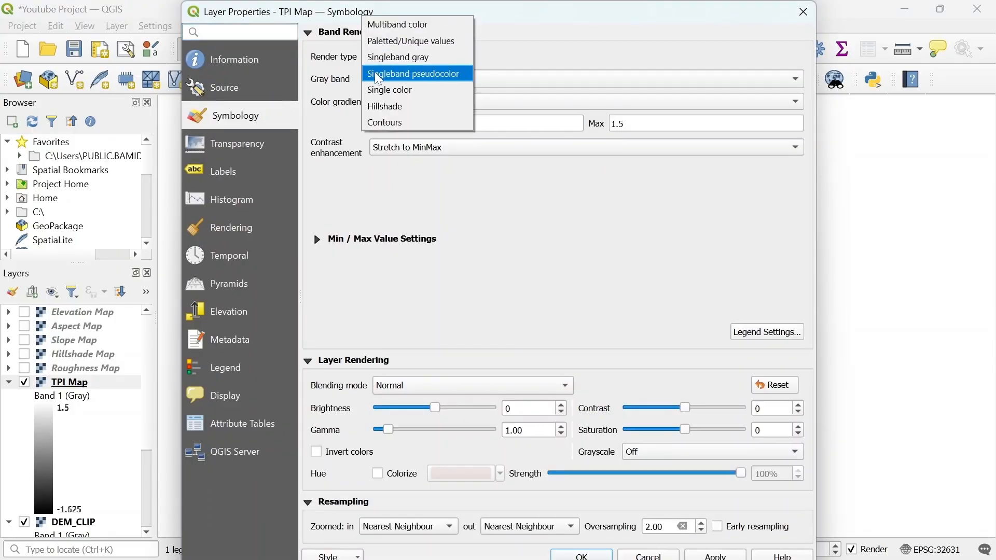
{"action": "left_click", "coordinate": [379, 77]}
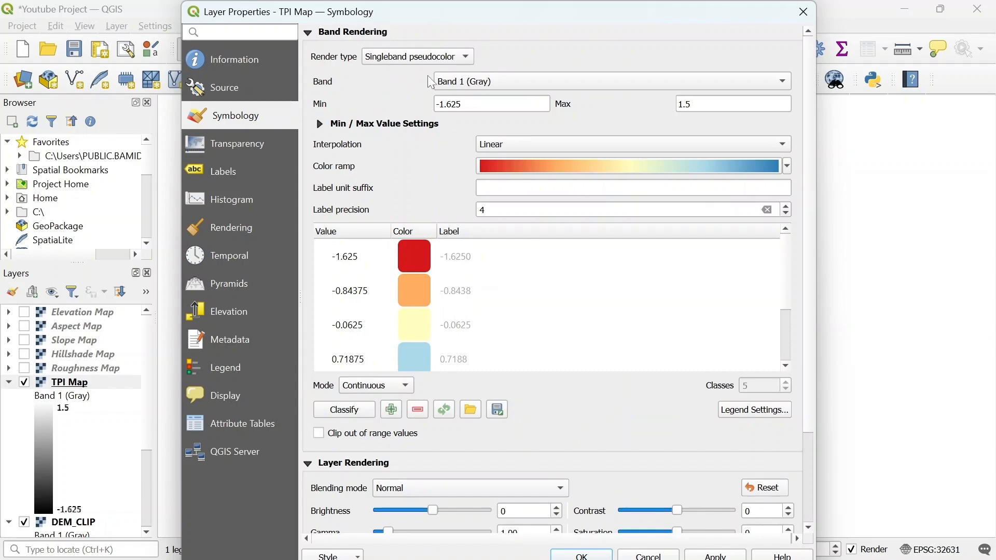
{"action": "left_click", "coordinate": [492, 148]}
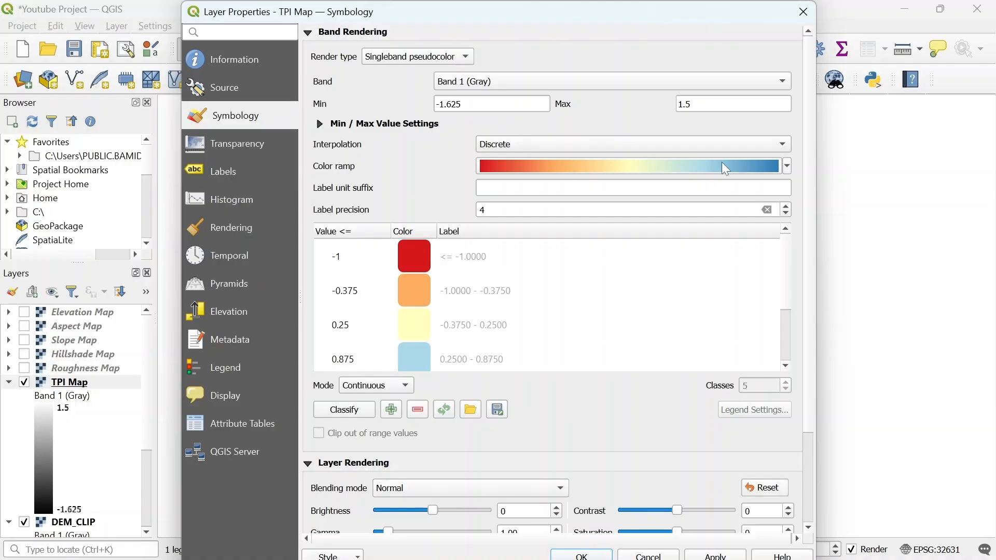
Step: Apply the RdYlBu color ramp to the TPI Map layer's pseudocolor rendering
{"action": "left_click", "coordinate": [787, 167]}
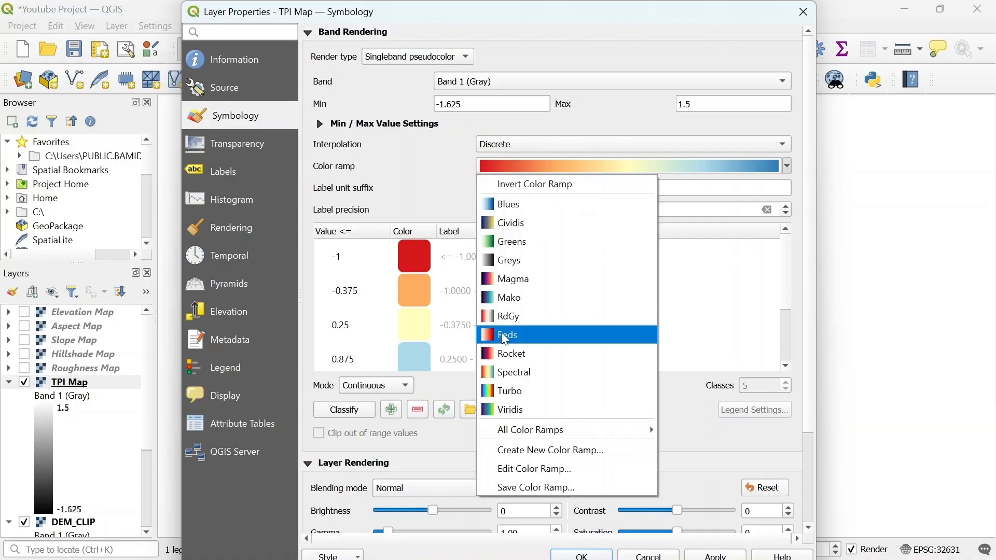
{"action": "mouse_move", "coordinate": [531, 421]}
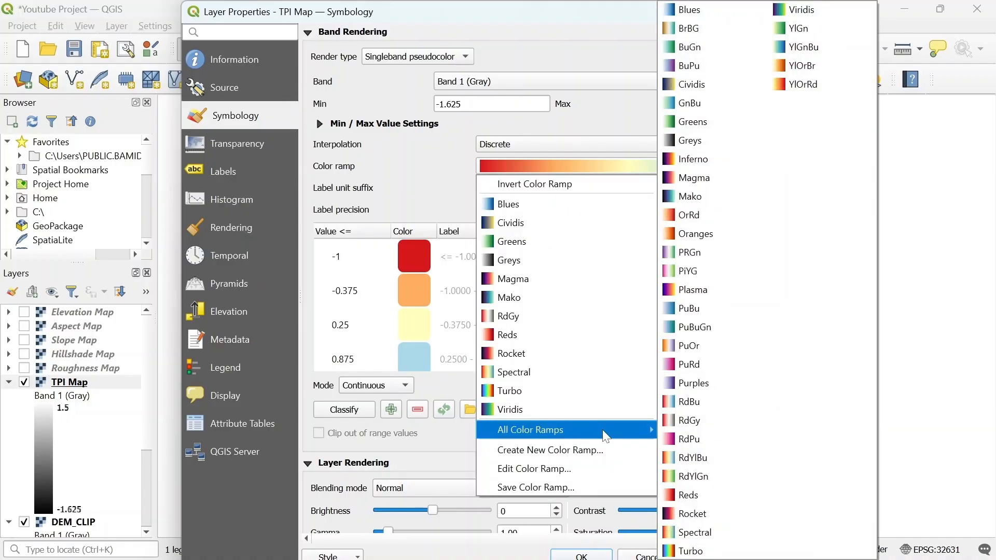
{"action": "left_click", "coordinate": [694, 461]}
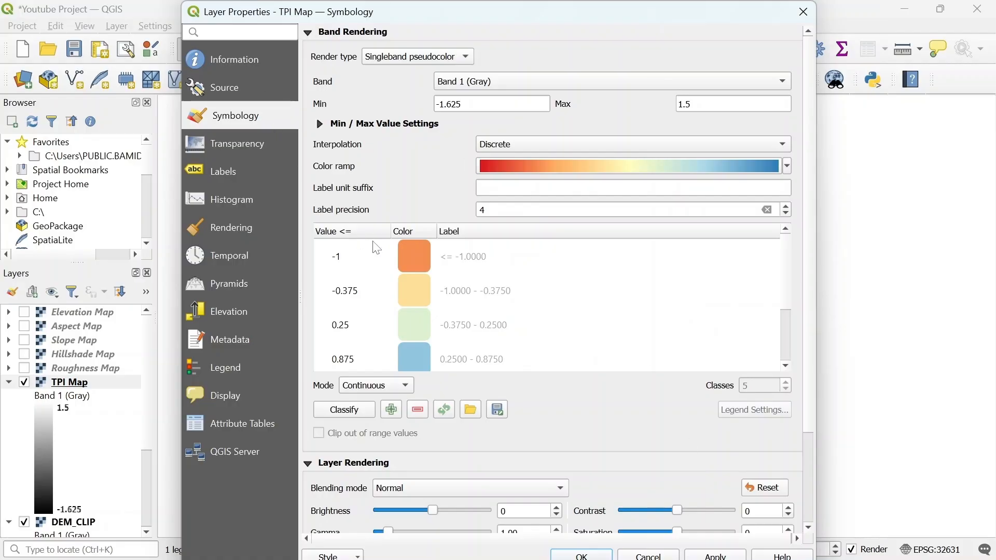
Step: Set the label precision of the TPI Map color classes to 2
{"action": "left_click", "coordinate": [471, 266]}
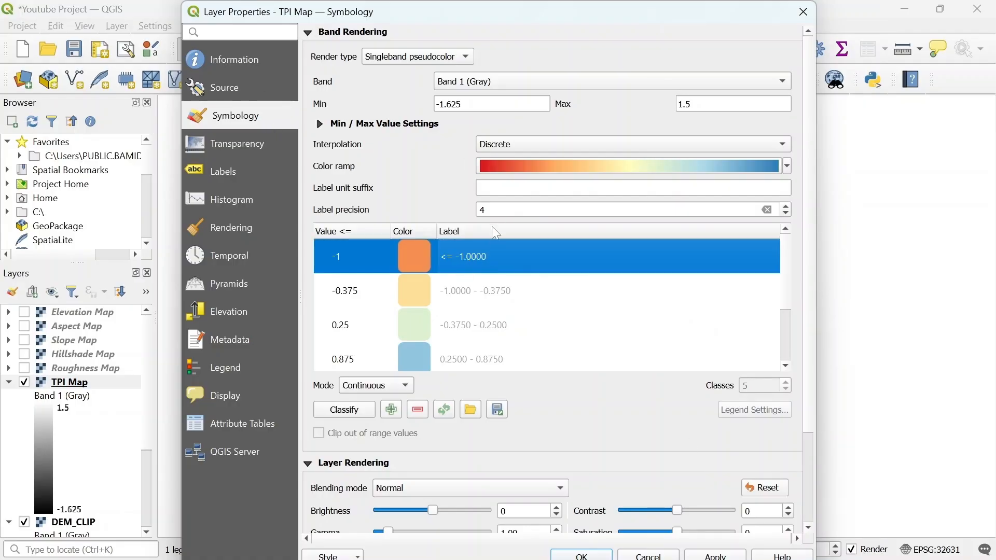
{"action": "left_click", "coordinate": [494, 210]}
{"action": "key", "text": "BackSpace"}
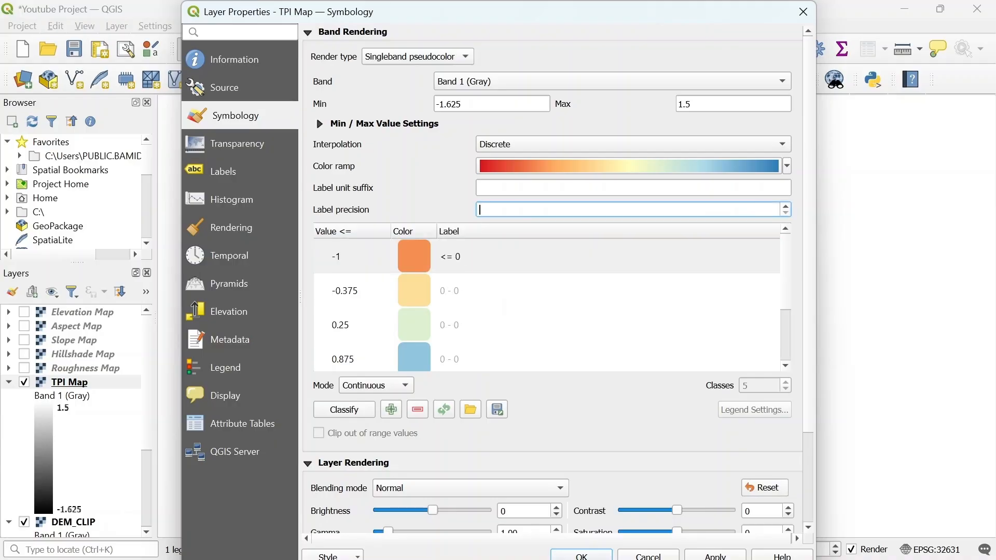
{"action": "type", "text": "2"}
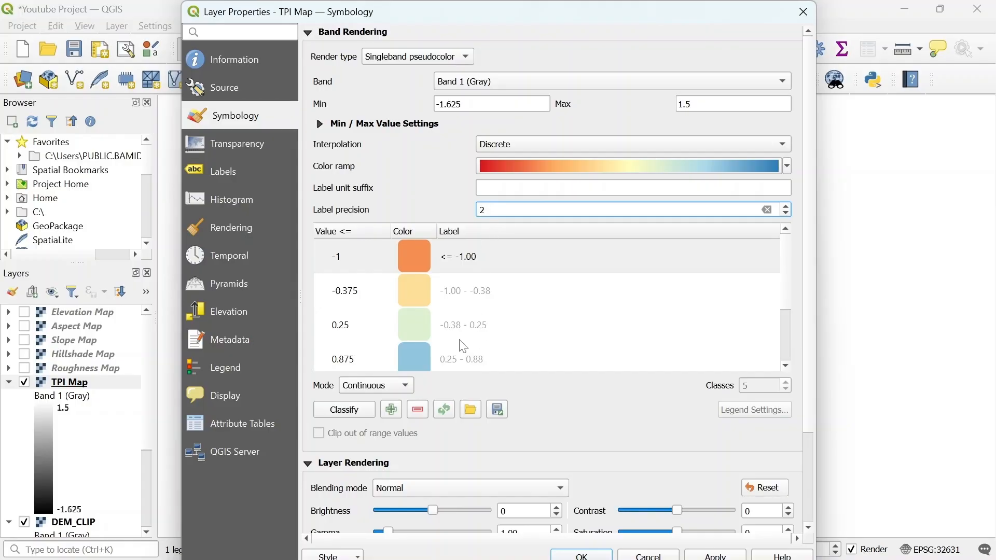
Step: Classify the TPI Map values in Equal Interval mode with 5 classes and apply the symbology to the layer
{"action": "left_click", "coordinate": [393, 385]}
{"action": "left_click", "coordinate": [383, 403]}
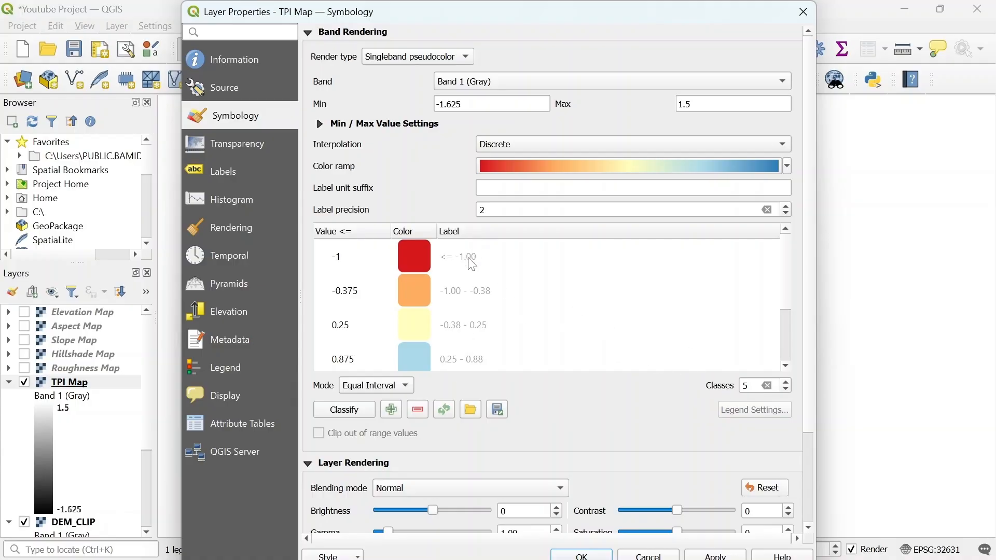
{"action": "left_click", "coordinate": [748, 386]}
{"action": "left_click_drag", "start_coordinate": [811, 270], "coordinate": [800, 412]}
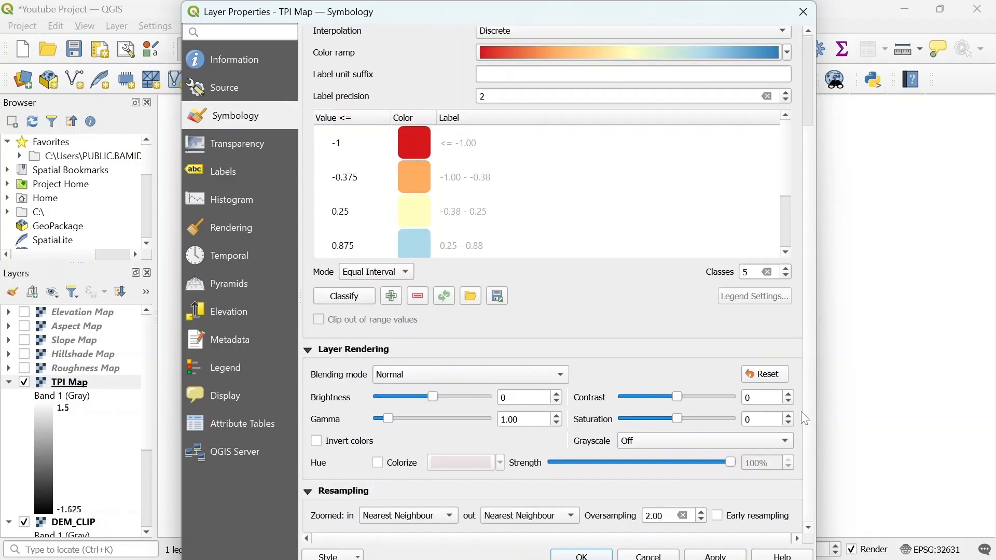
{"action": "left_click", "coordinate": [714, 555]}
{"action": "left_click", "coordinate": [582, 555]}
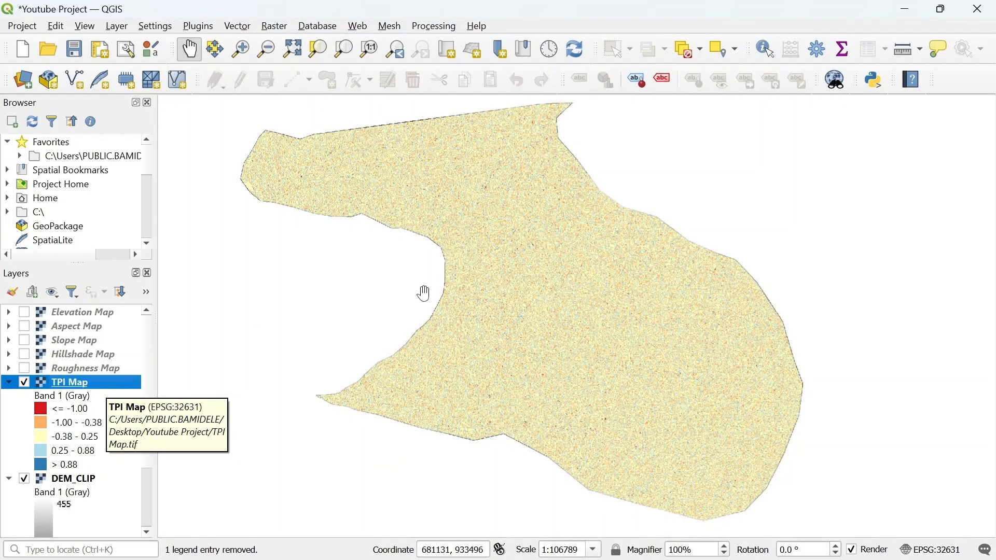
Step: Invert the TPI Map layer's color ramp in its symbology properties and apply the change
{"action": "scroll", "coordinate": [617, 341], "scroll_direction": "up", "scroll_amount": 3}
{"action": "scroll", "coordinate": [616, 342], "scroll_direction": "down", "scroll_amount": 2}
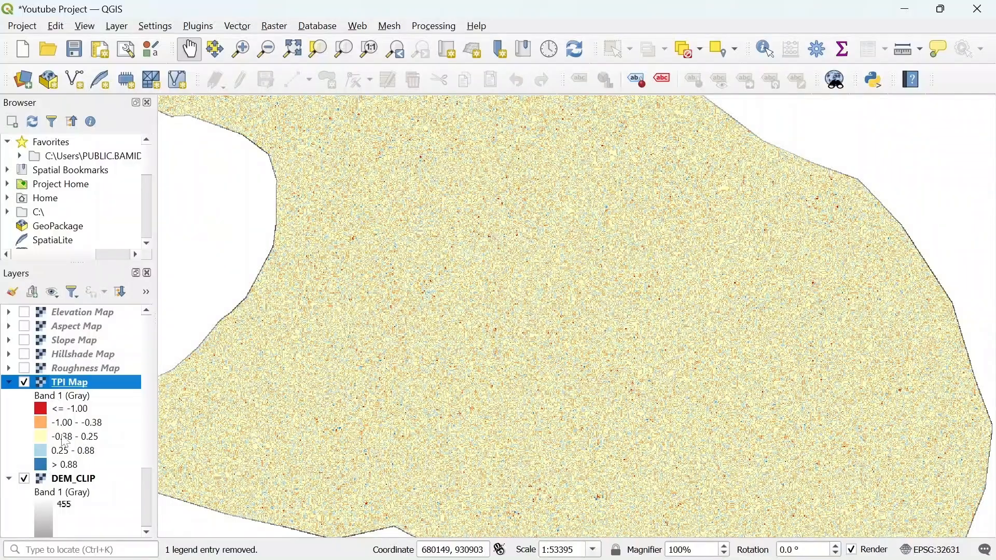
{"action": "right_click", "coordinate": [92, 389]}
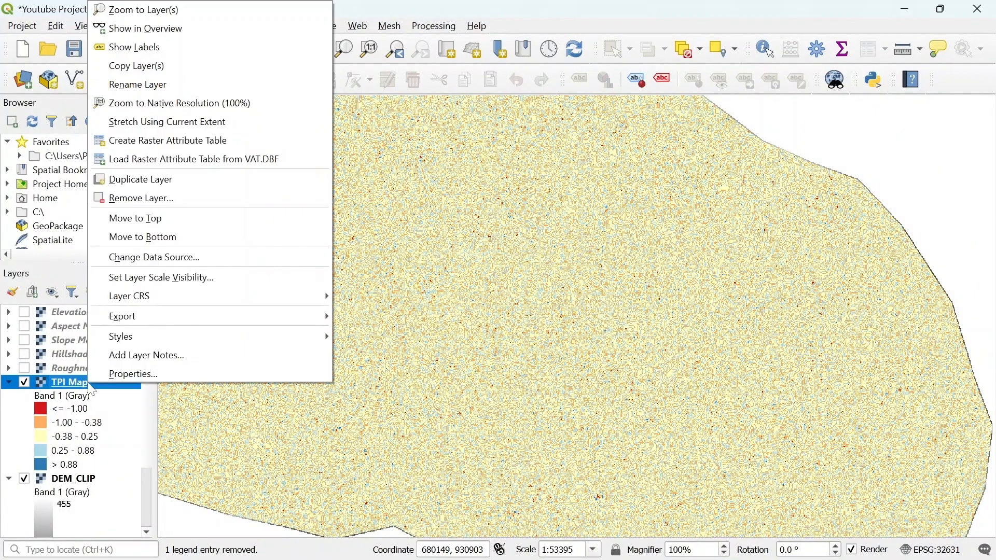
{"action": "left_click", "coordinate": [118, 374]}
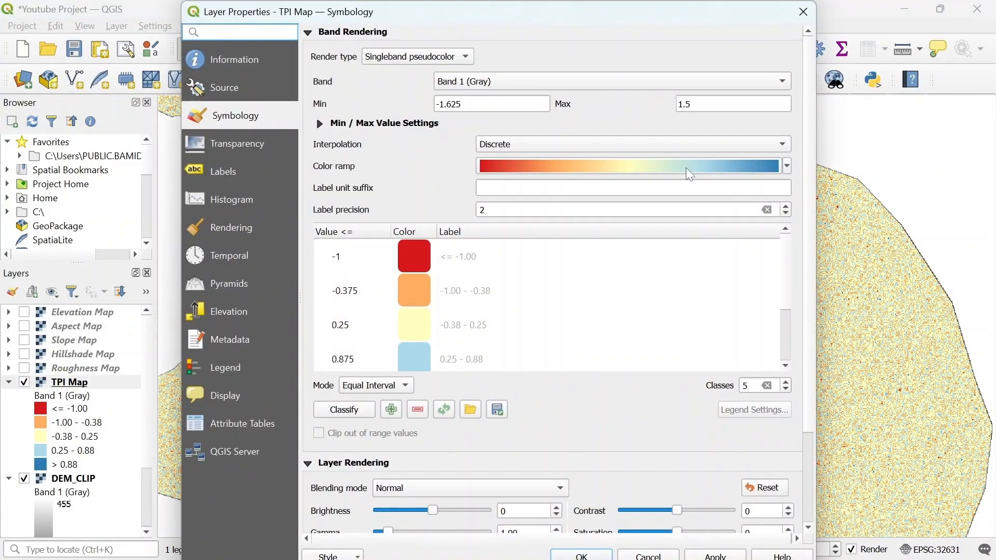
{"action": "left_click", "coordinate": [788, 167]}
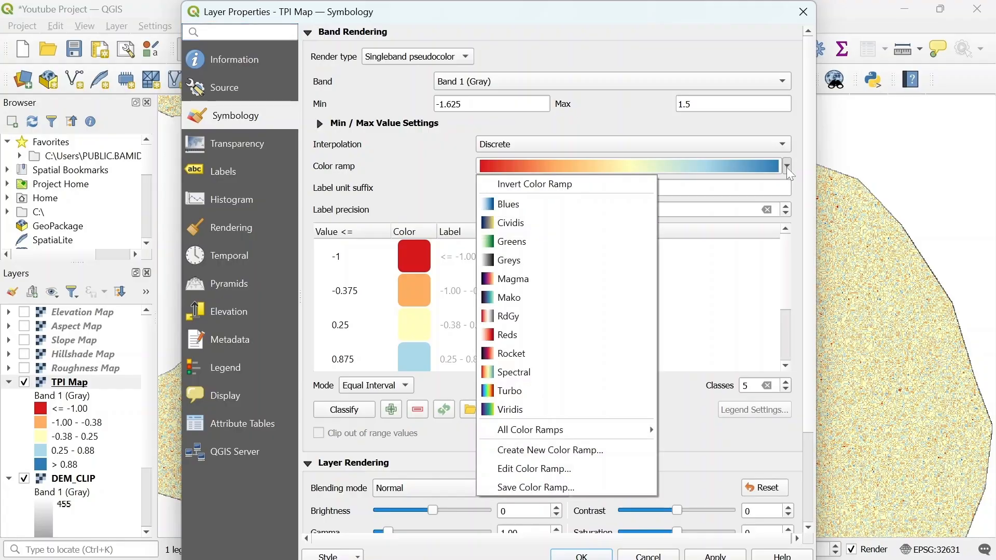
{"action": "left_click", "coordinate": [594, 194]}
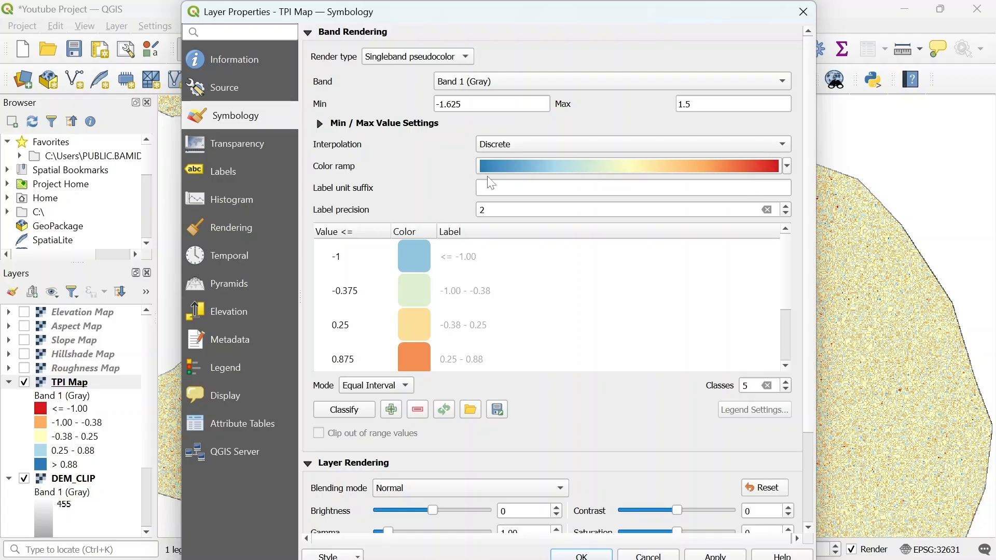
{"action": "left_click", "coordinate": [715, 555]}
{"action": "left_click", "coordinate": [581, 555]}
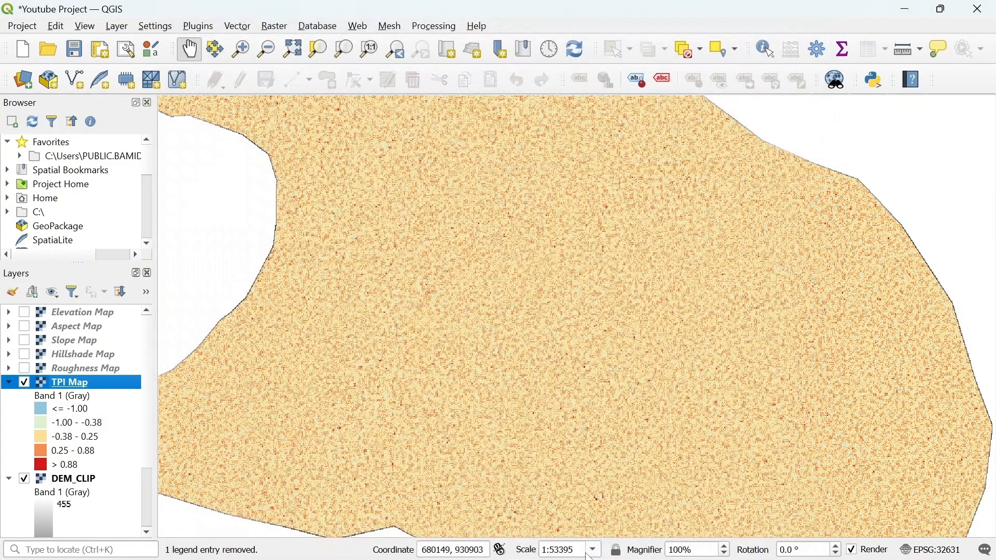
Step: Examine the restyled TPI Map at close range and at full extent, comparing its colors with the legend classes
{"action": "scroll", "coordinate": [498, 260], "scroll_direction": "down", "scroll_amount": 3}
{"action": "scroll", "coordinate": [518, 260], "scroll_direction": "up", "scroll_amount": 3}
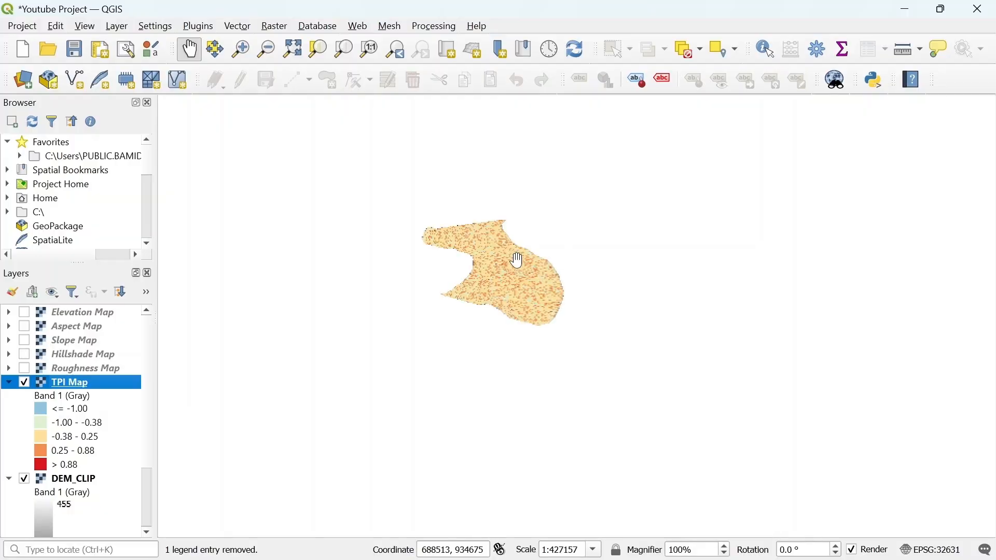
{"action": "scroll", "coordinate": [471, 281], "scroll_direction": "up", "scroll_amount": 1}
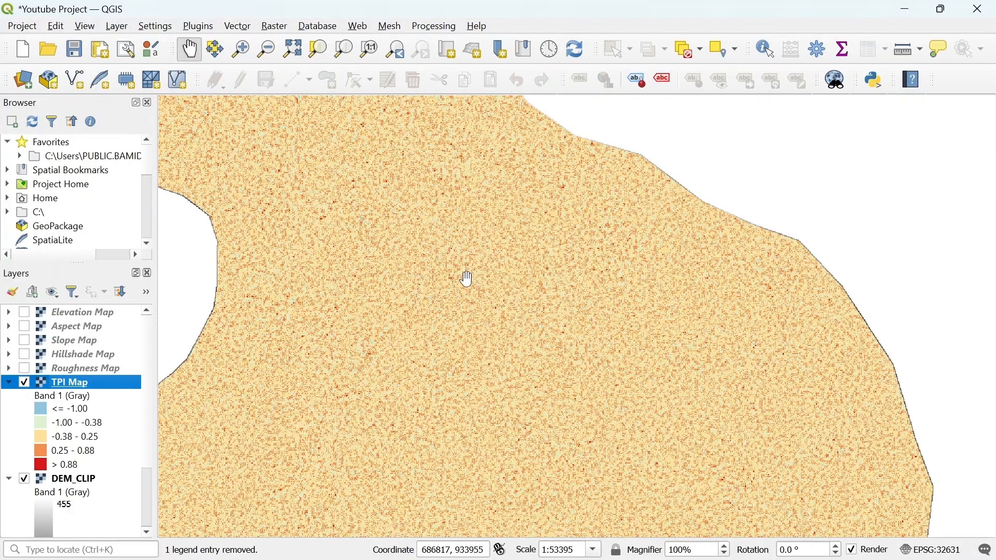
{"action": "left_click_drag", "start_coordinate": [467, 278], "coordinate": [616, 220]}
{"action": "scroll", "coordinate": [612, 233], "scroll_direction": "down", "scroll_amount": 1}
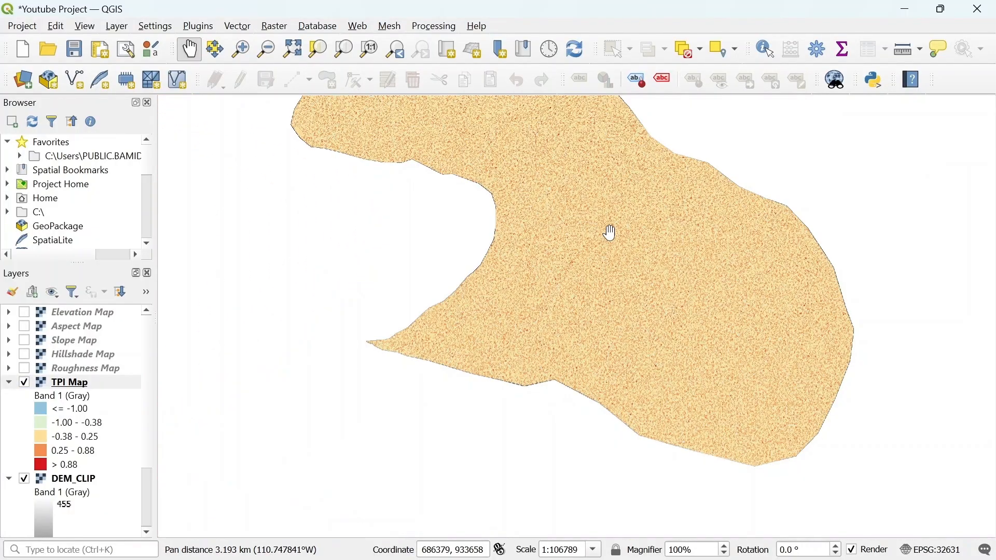
{"action": "left_click_drag", "start_coordinate": [557, 247], "coordinate": [557, 301]}
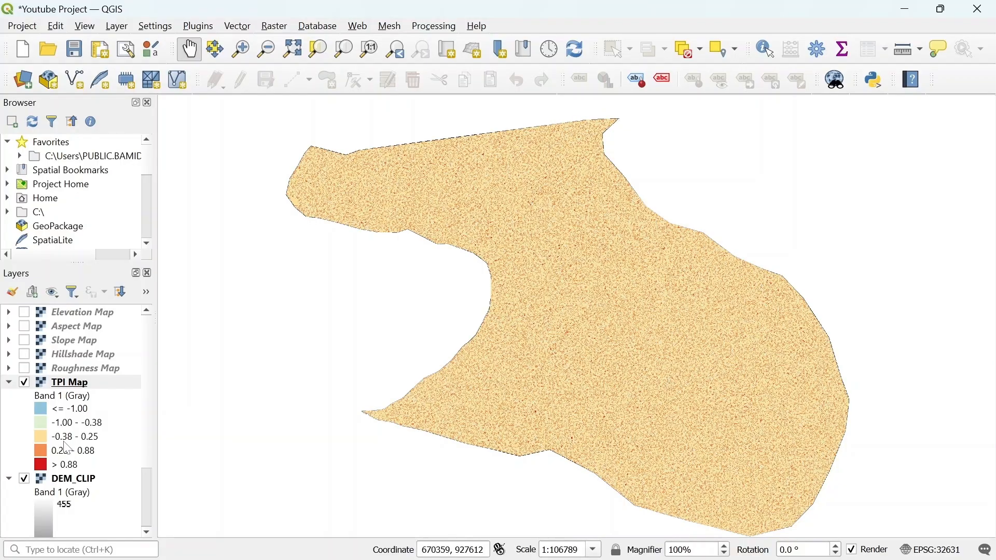
{"action": "scroll", "coordinate": [637, 260], "scroll_direction": "up", "scroll_amount": 2}
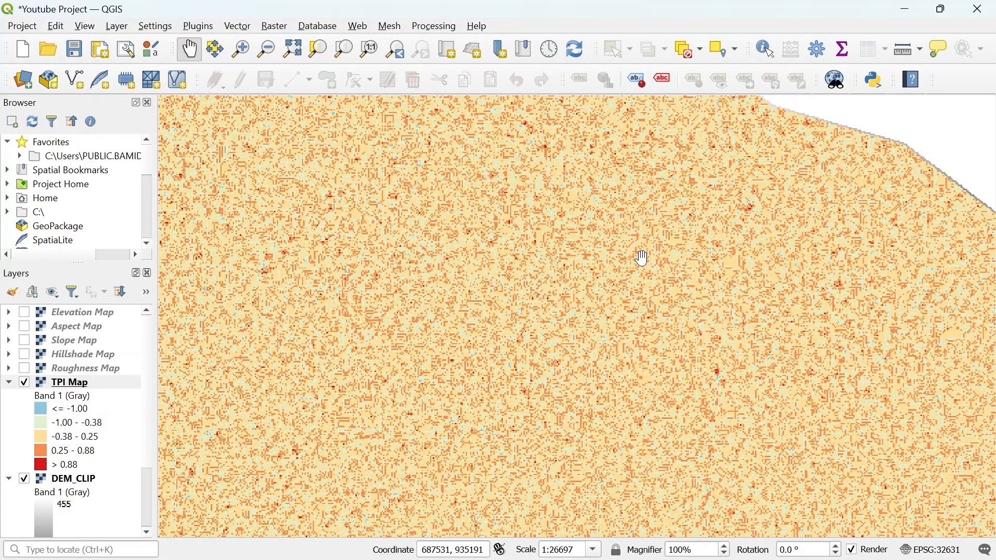
{"action": "scroll", "coordinate": [648, 257], "scroll_direction": "down", "scroll_amount": 2}
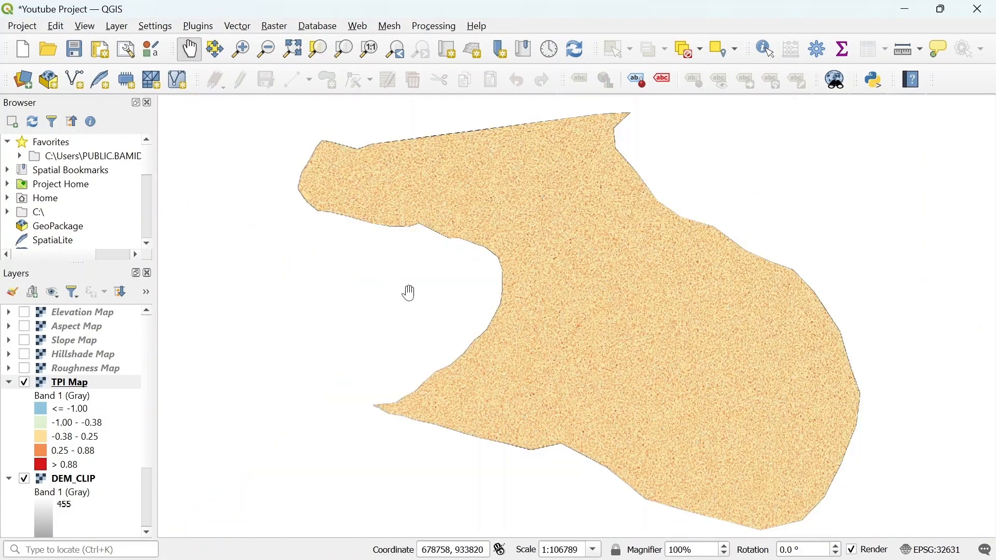